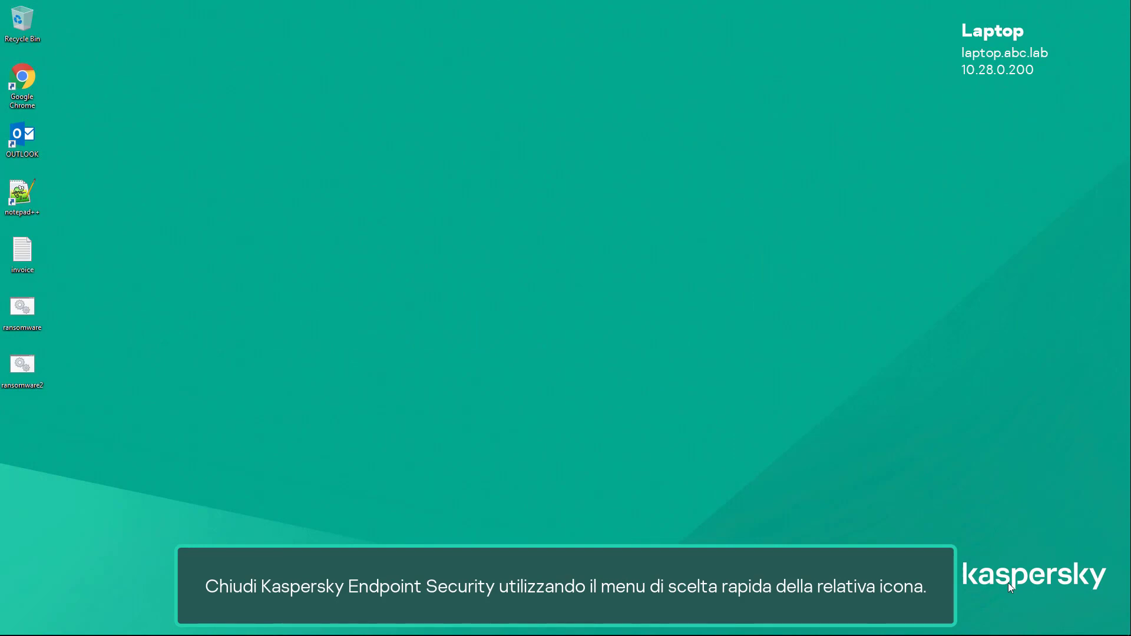
Exit Kaspersky Endpoint Security for Windows on the laptop, agreeing to continue despite the impact on the computer's protection.
left_click(1107, 625)
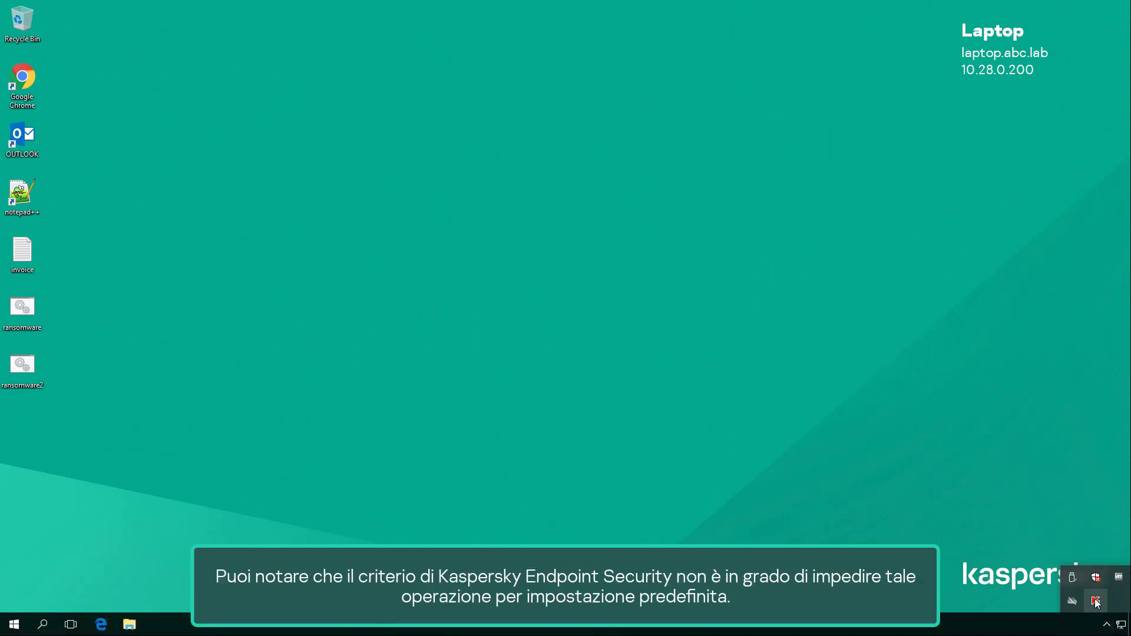
right_click(1096, 601)
left_click(1088, 591)
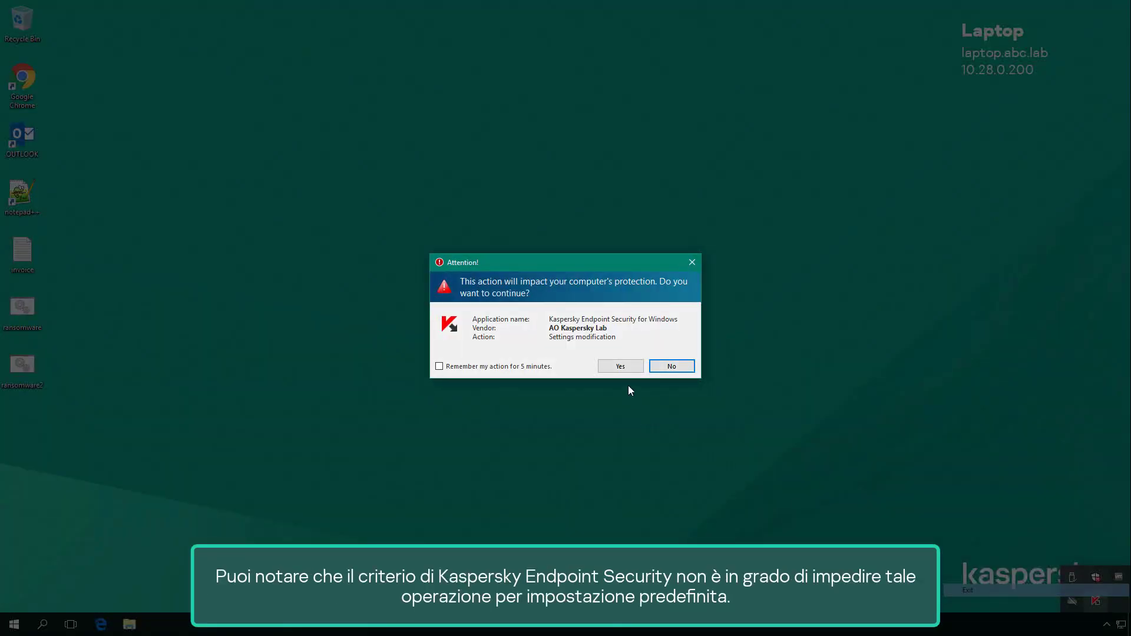
left_click(619, 366)
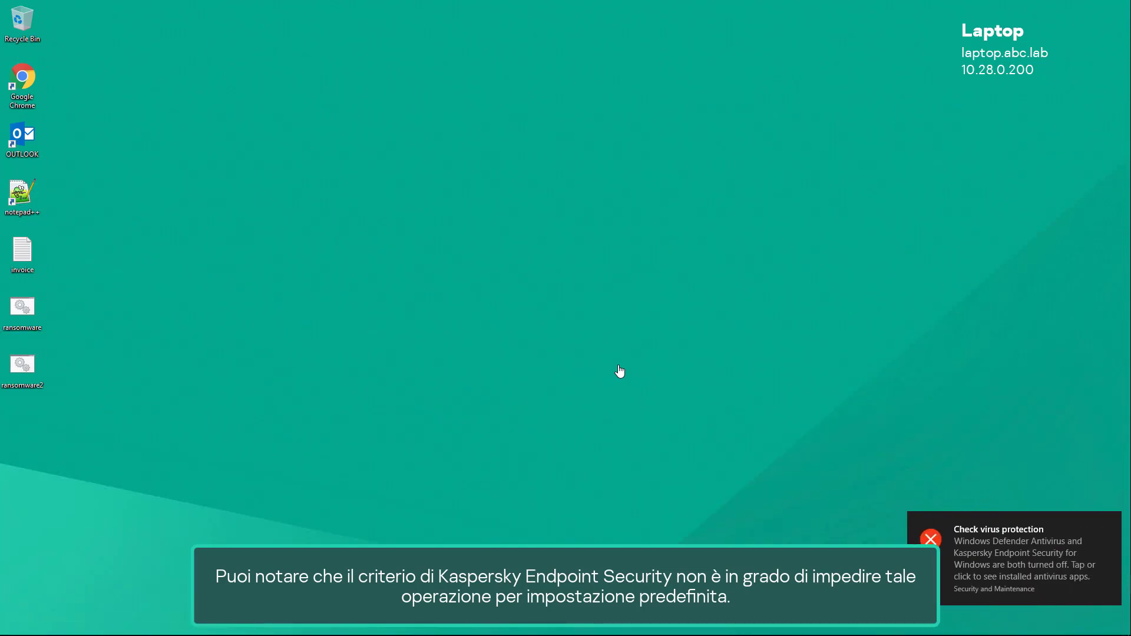
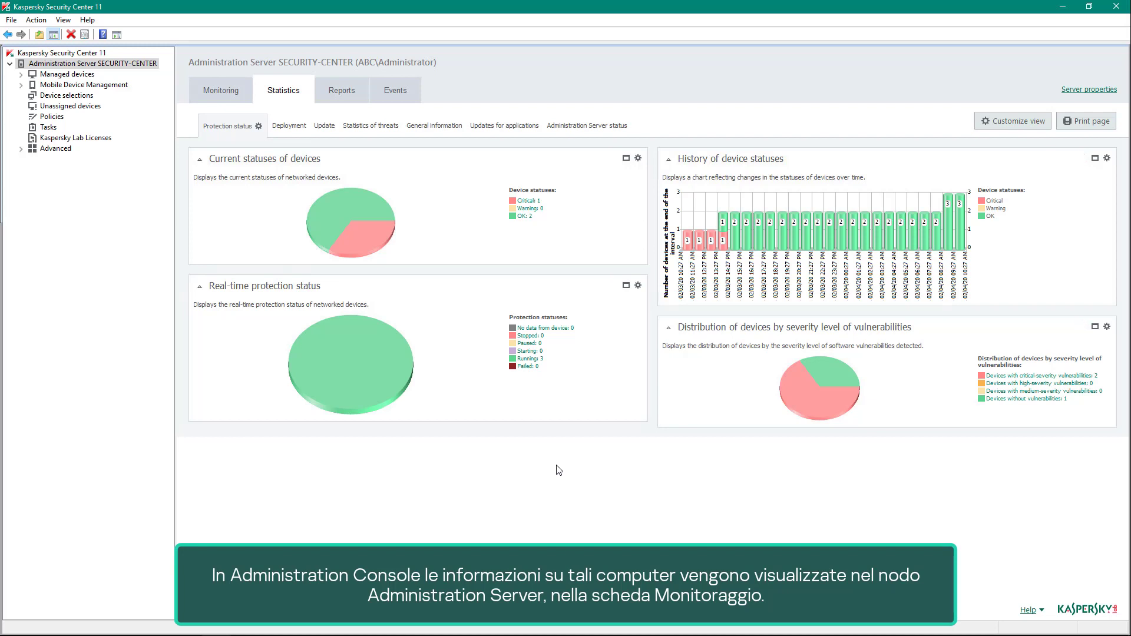
List the devices with Critical status from the protection statistics and open the properties of TOM-LAPTOP.
left_click(530, 202)
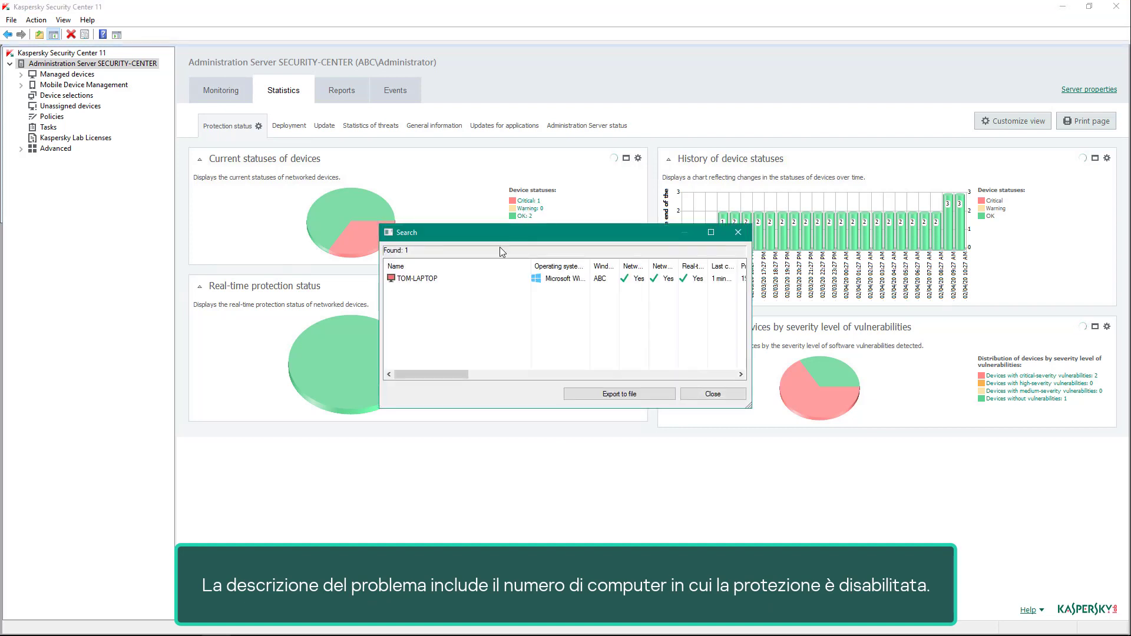
left_click_drag(464, 376, 438, 373)
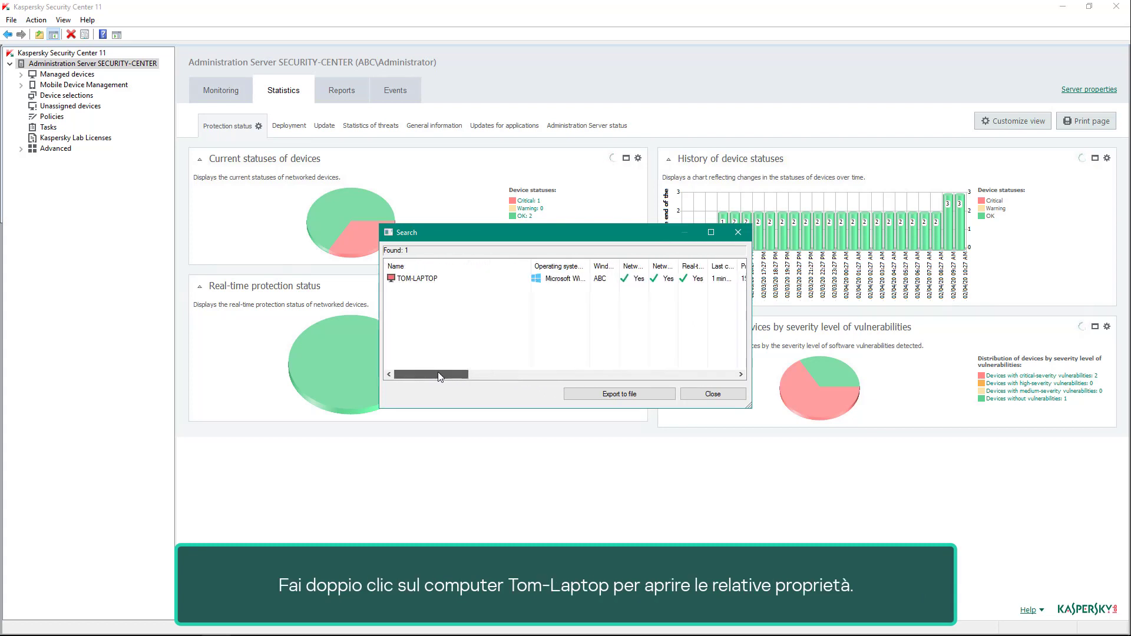
double_click(439, 279)
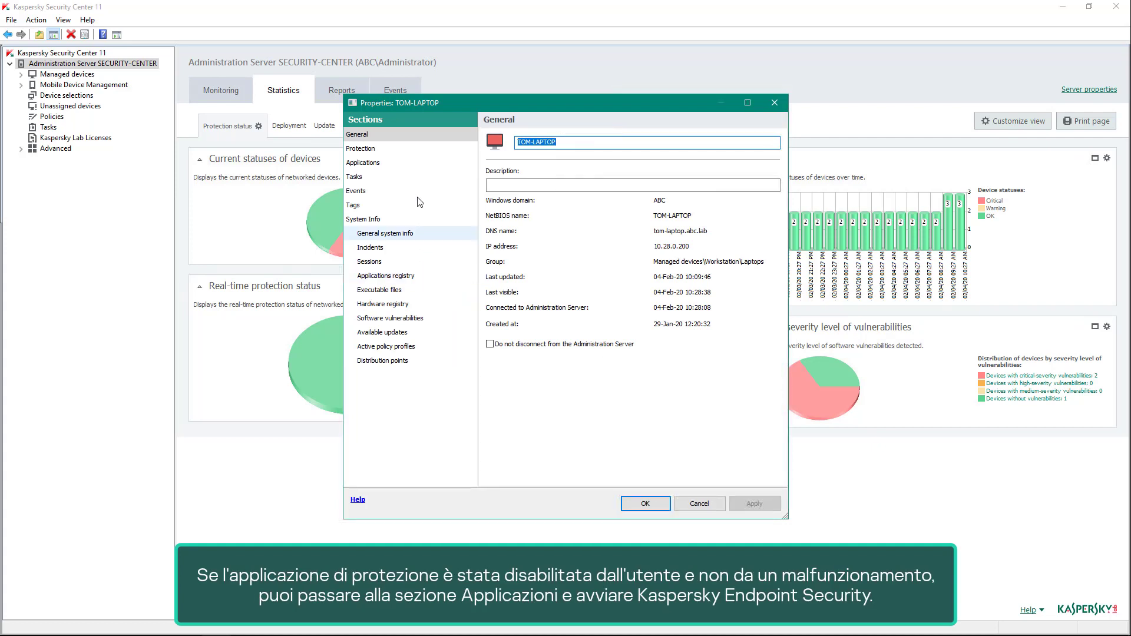
Start Kaspersky Endpoint Security for Windows (11.2.0) on the laptop from its installed applications, and close the device properties and search results.
left_click(409, 168)
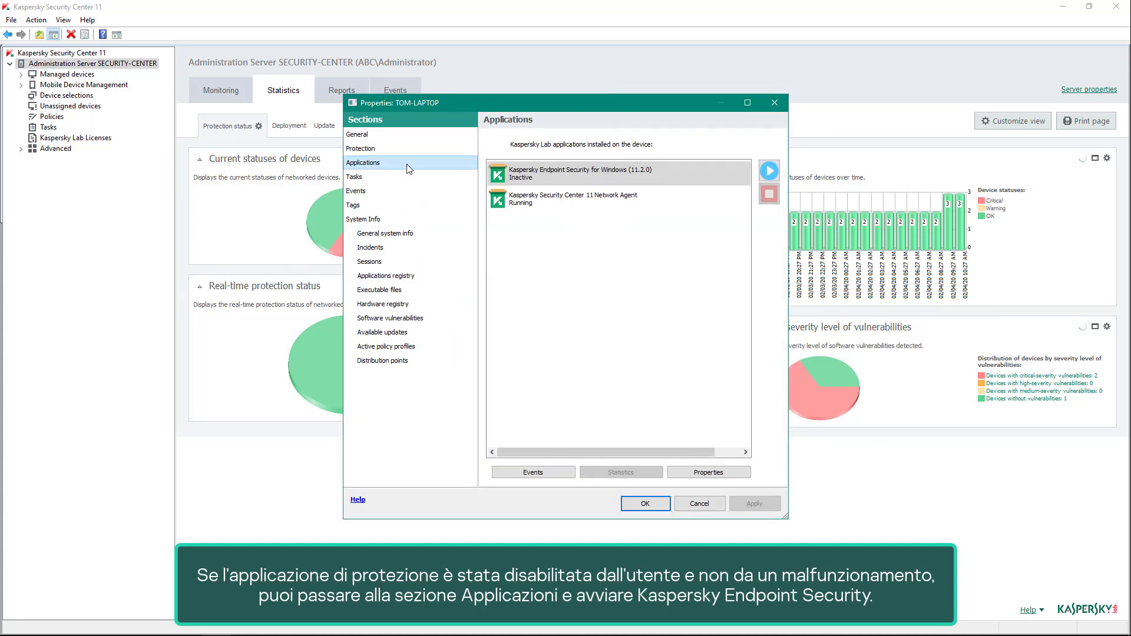
left_click(560, 178)
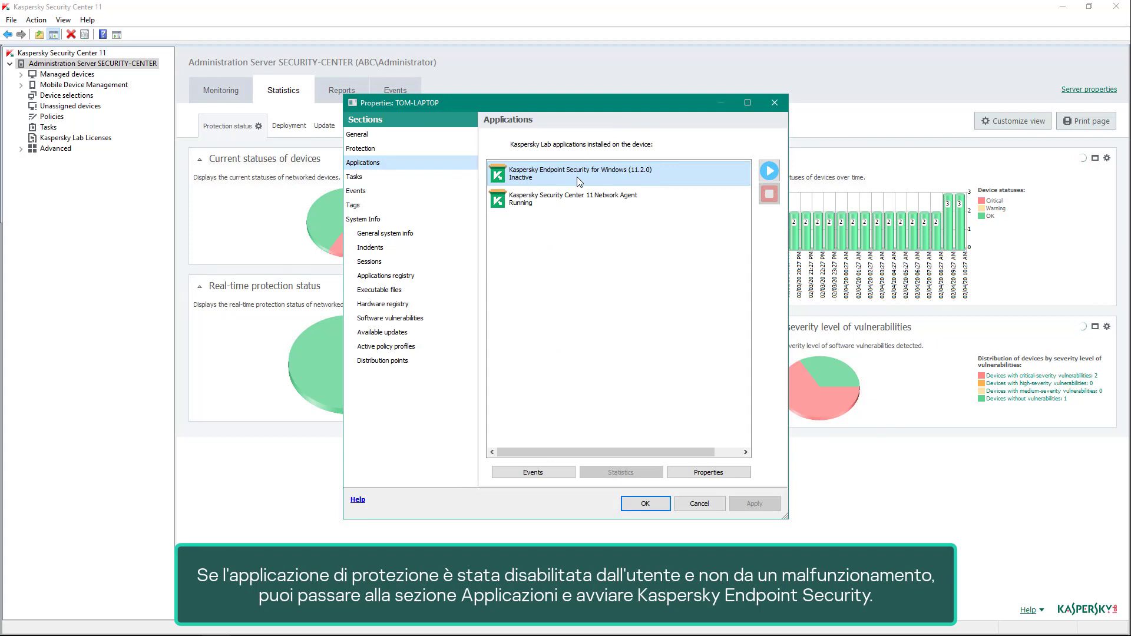
left_click(768, 176)
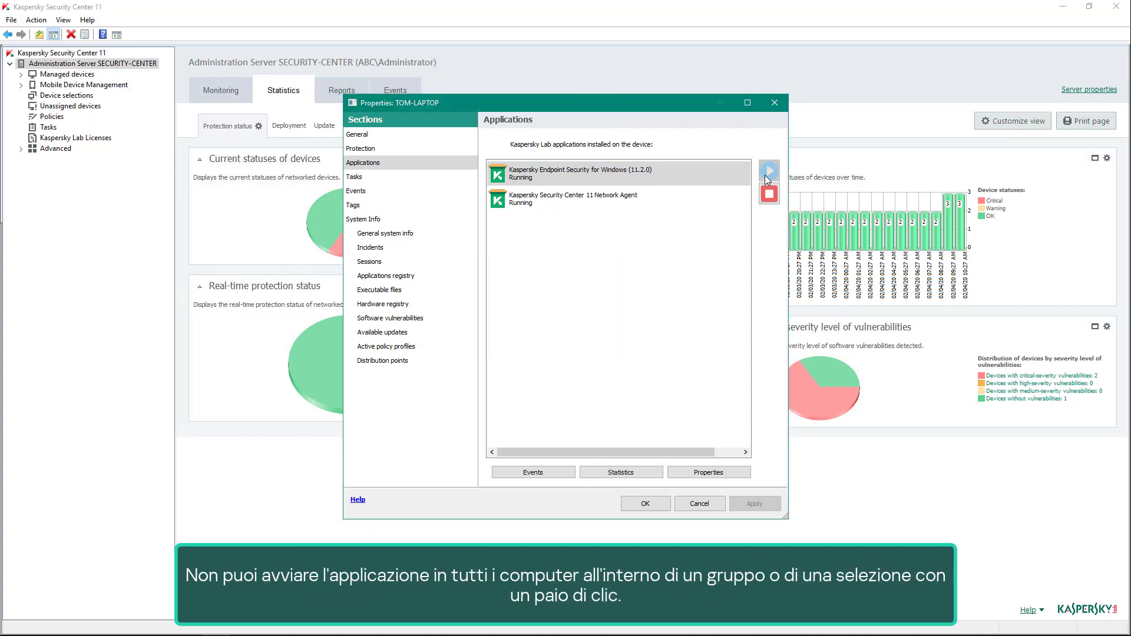
left_click(645, 504)
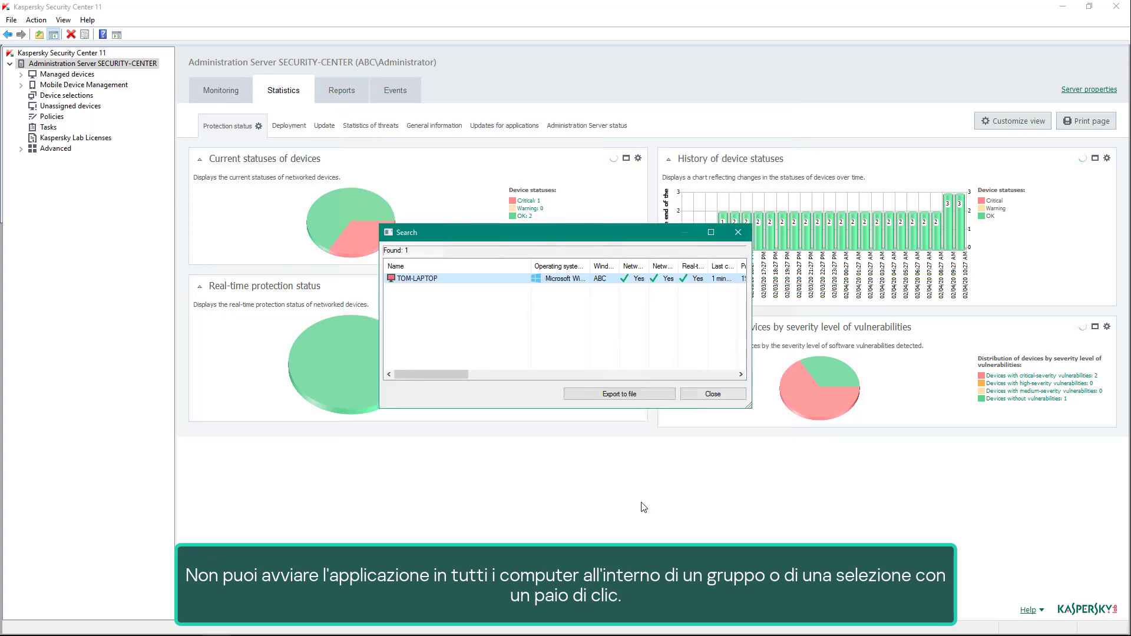
left_click(697, 399)
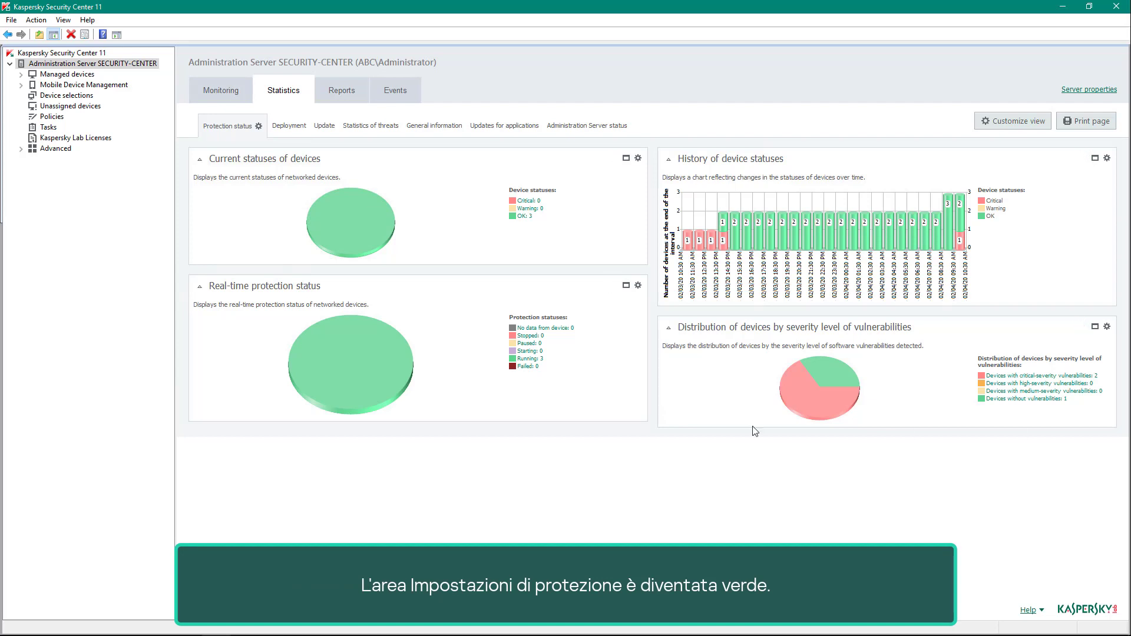
Enable password protection in the Interface settings of the Kaspersky Endpoint Security for Windows policy for managed devices.
left_click(88, 75)
left_click(263, 209)
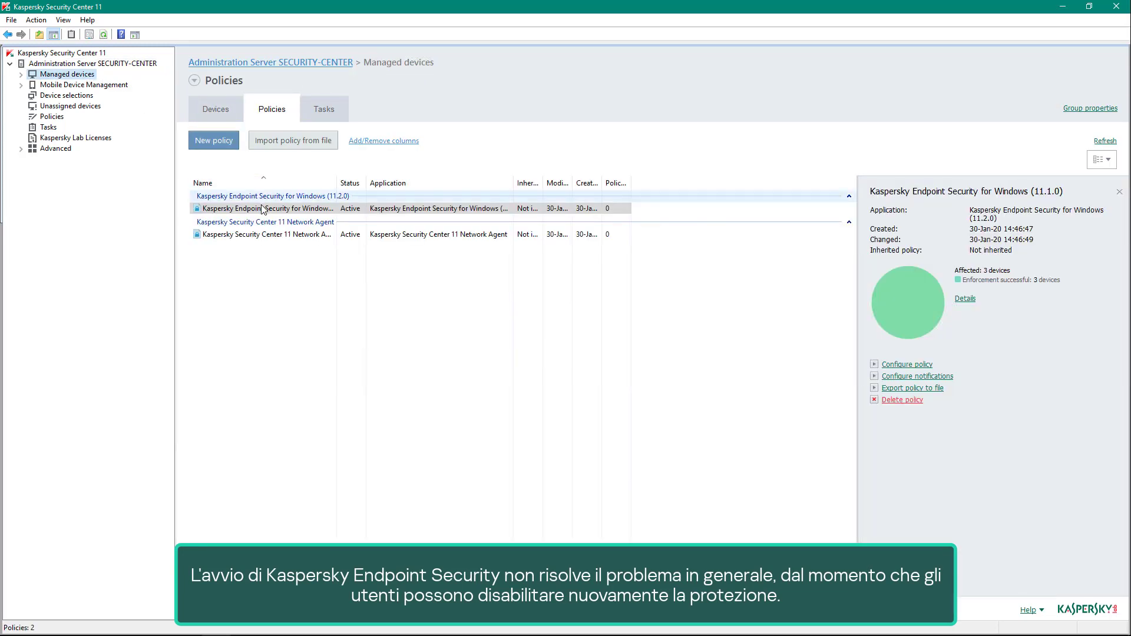
double_click(264, 211)
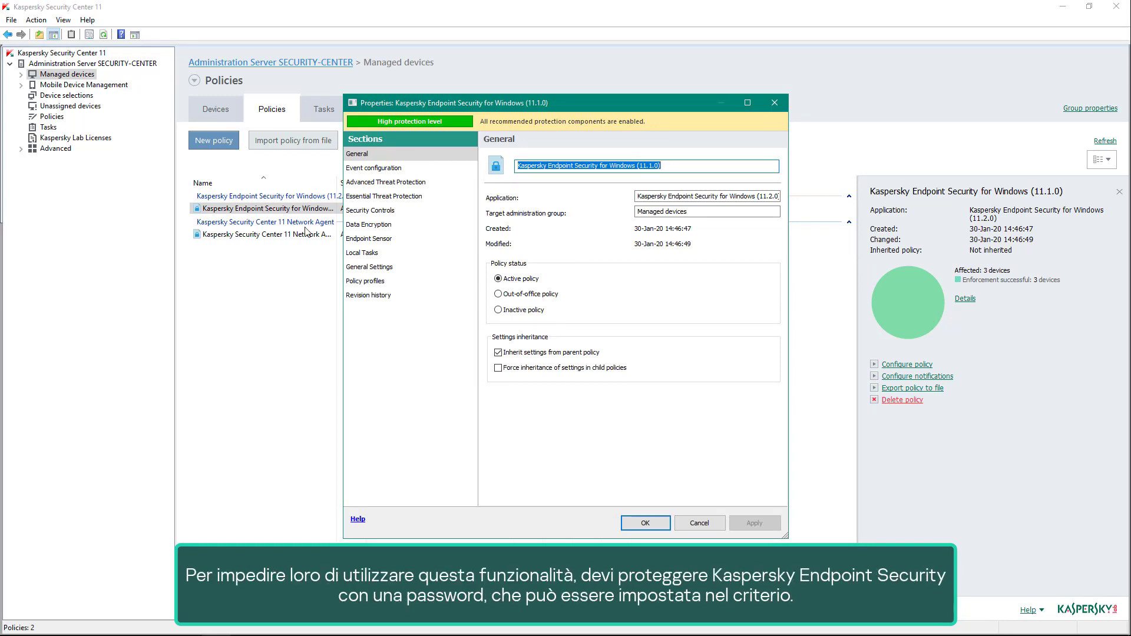
left_click(357, 268)
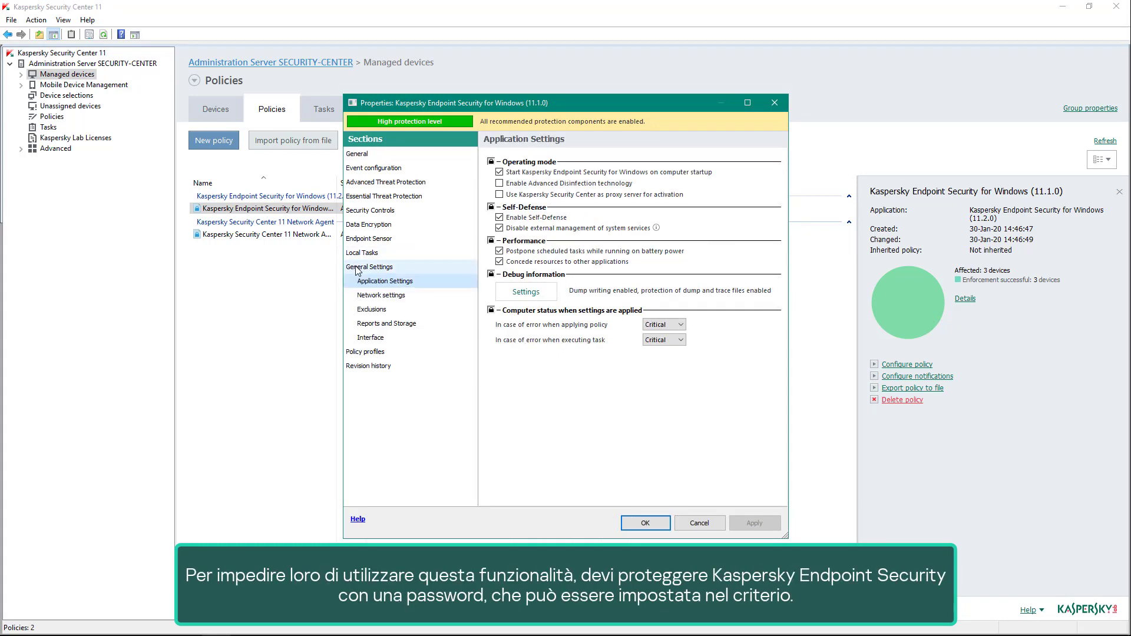
left_click(370, 337)
left_click(513, 341)
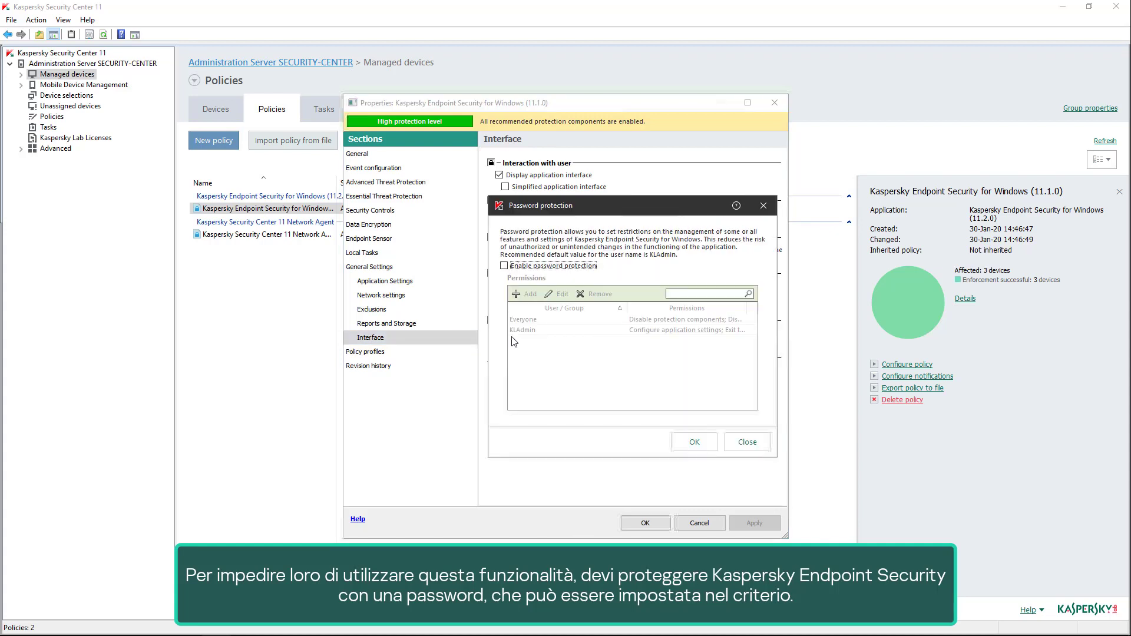
left_click(504, 265)
Enter and confirm the administrator password for the KLAdmin user, and save the Kaspersky Endpoint Security policy.
left_click(533, 334)
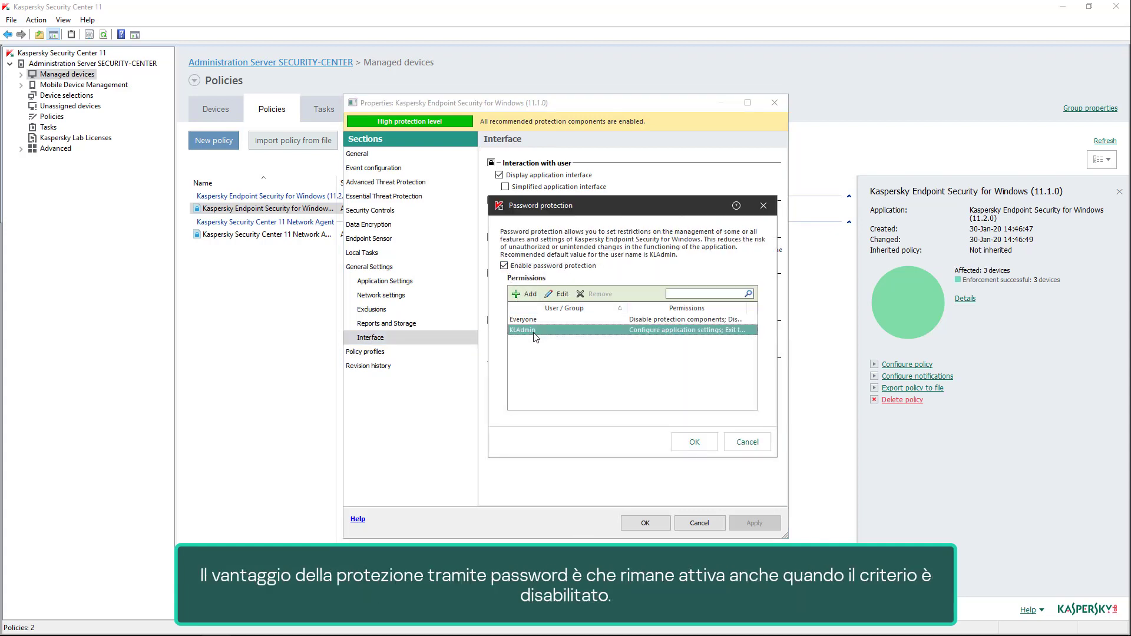
double_click(535, 332)
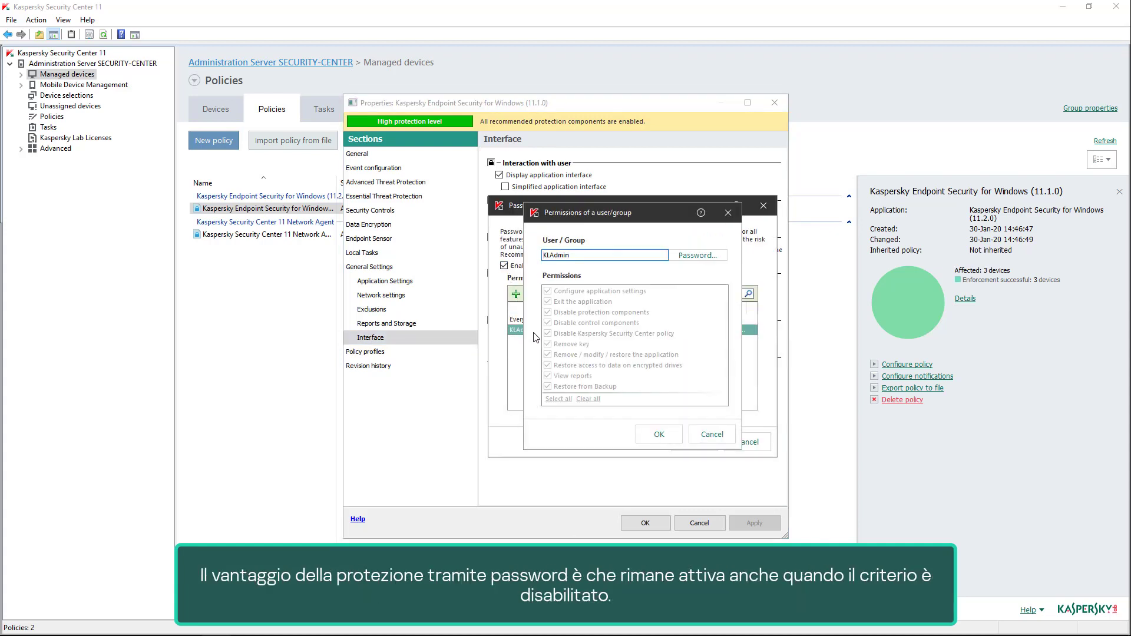
left_click(718, 258)
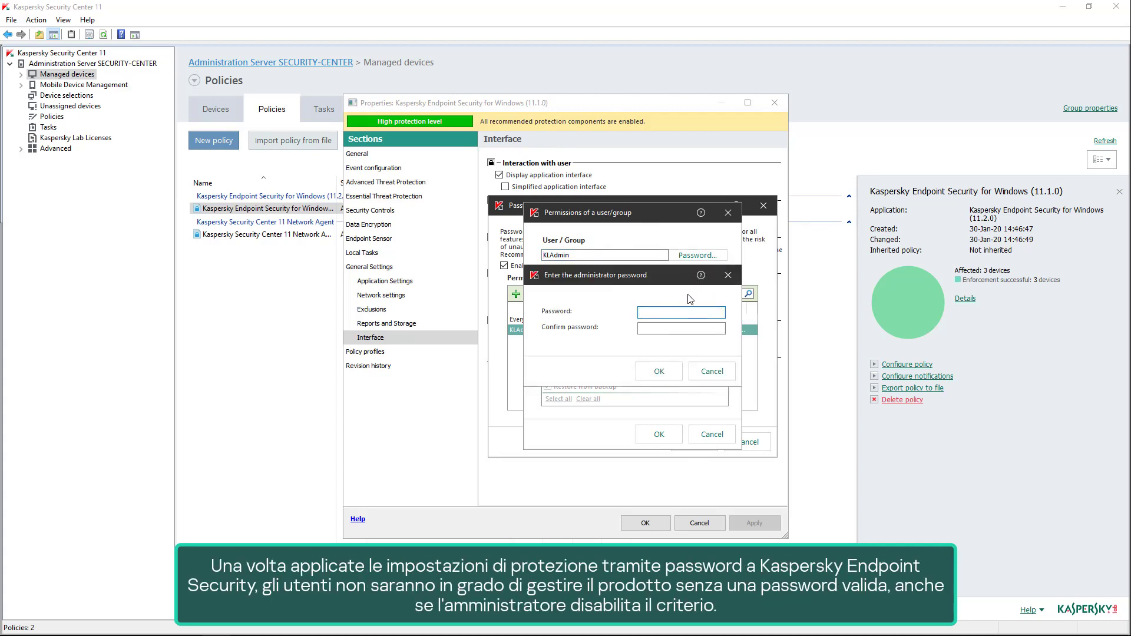
type("*********")
key("Tab")
type("*********")
left_click(666, 371)
left_click(668, 437)
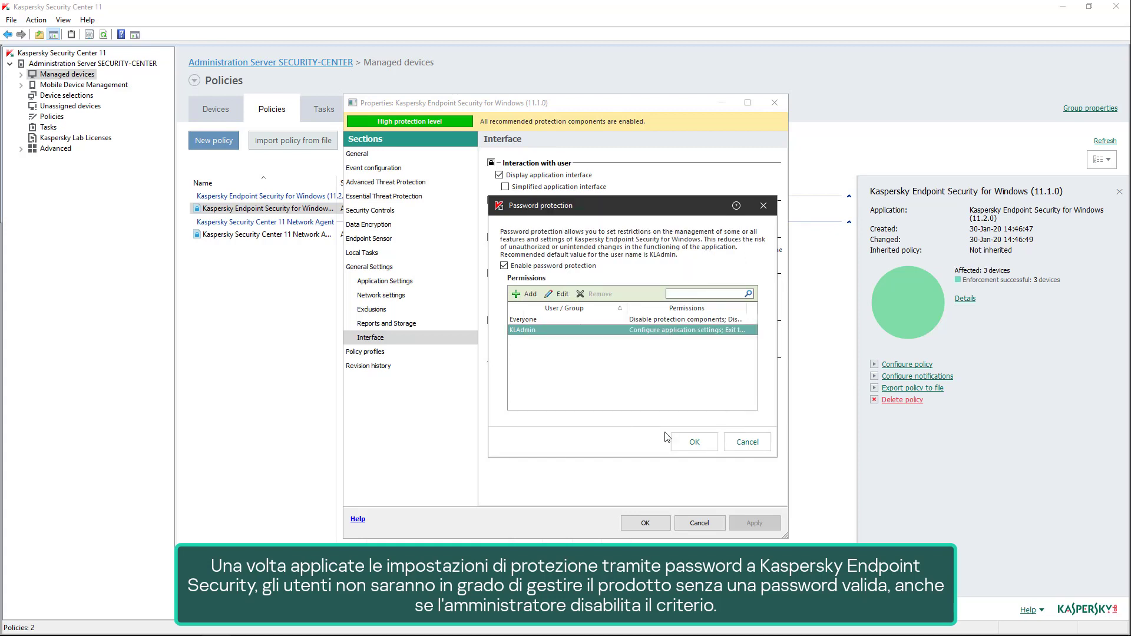
left_click(694, 442)
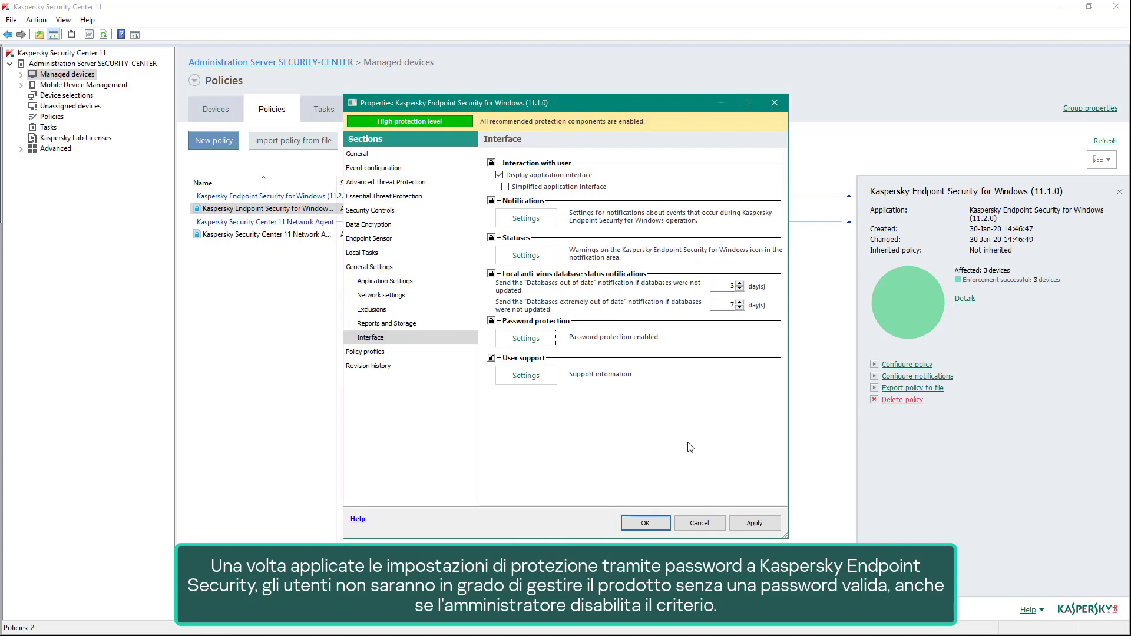
left_click(744, 522)
left_click(659, 522)
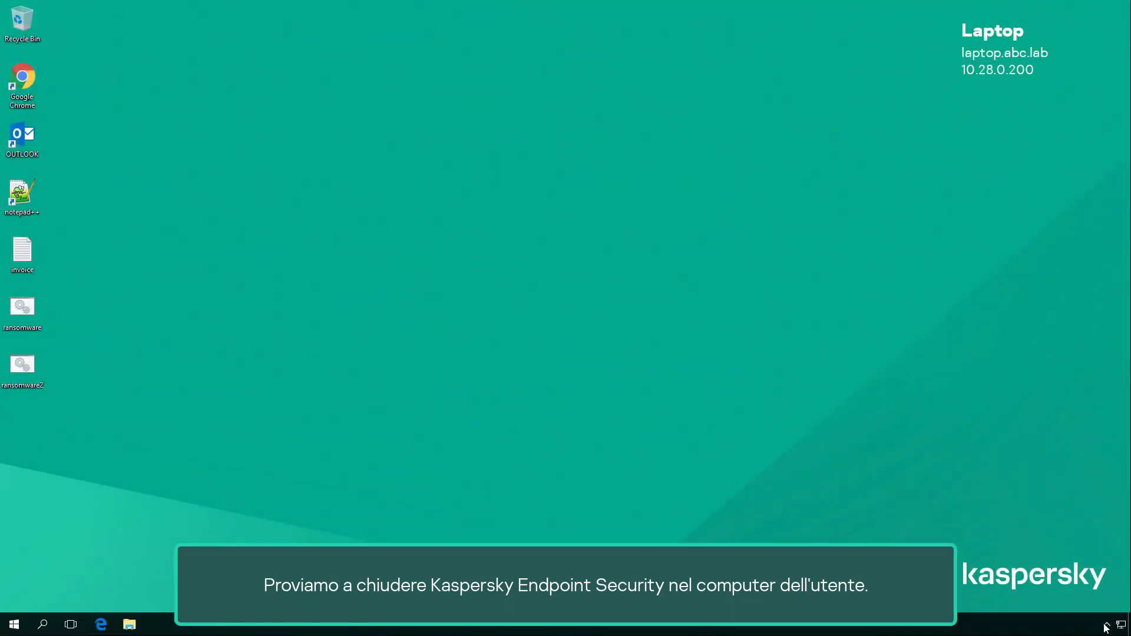
Switch to the laptop, try to exit Kaspersky Endpoint Security without entering credentials, and cancel the password check.
left_click(1106, 625)
right_click(1095, 598)
left_click(1090, 594)
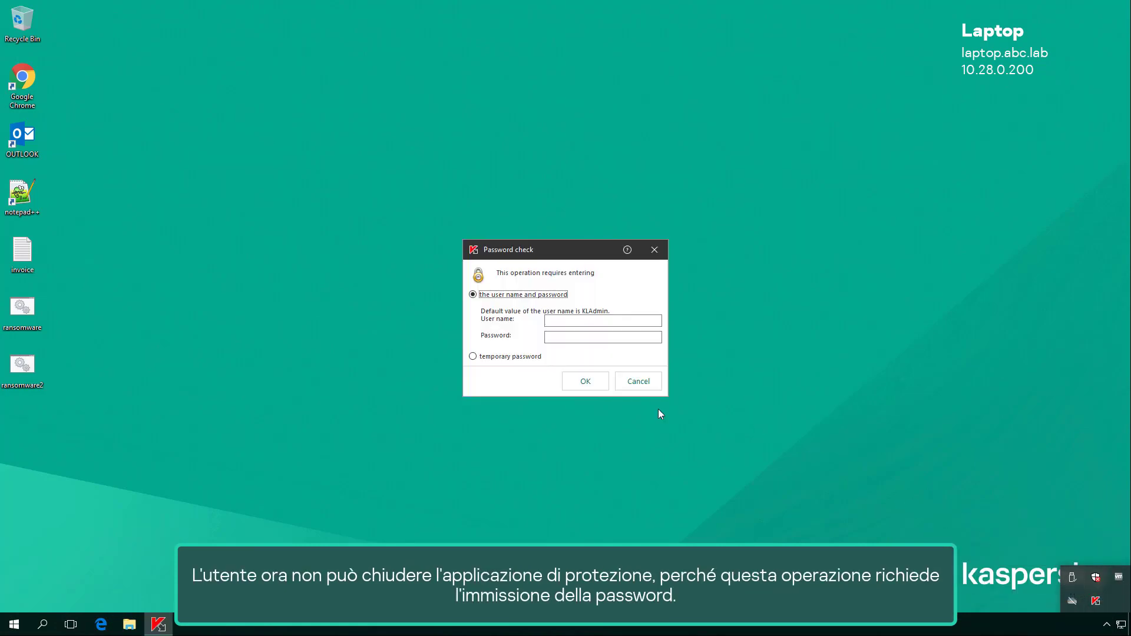
left_click(602, 382)
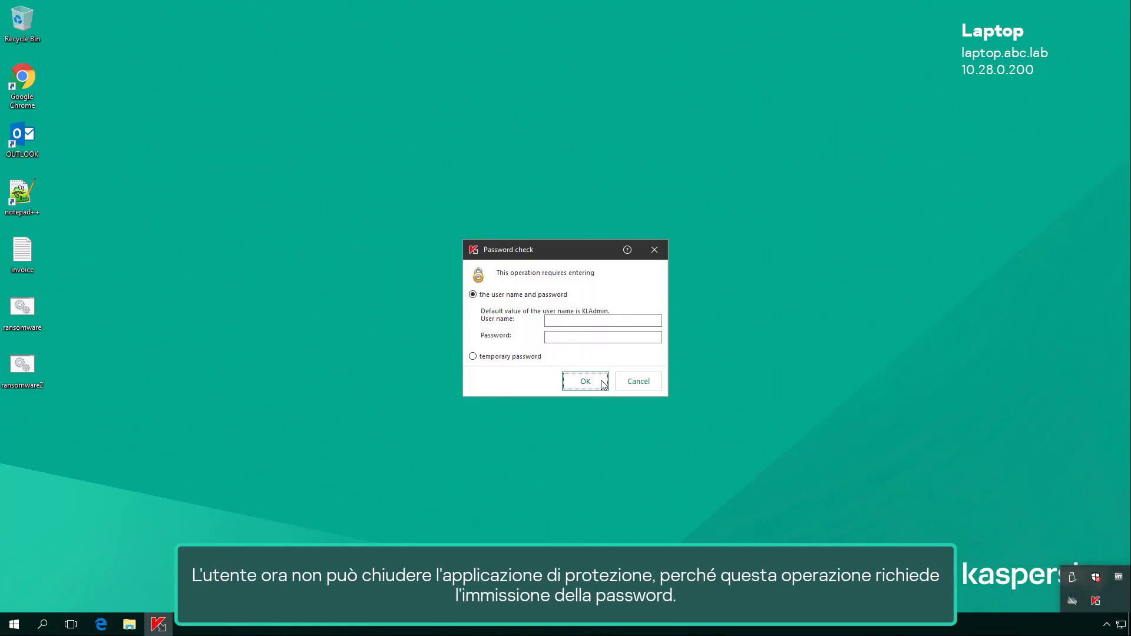
left_click(638, 383)
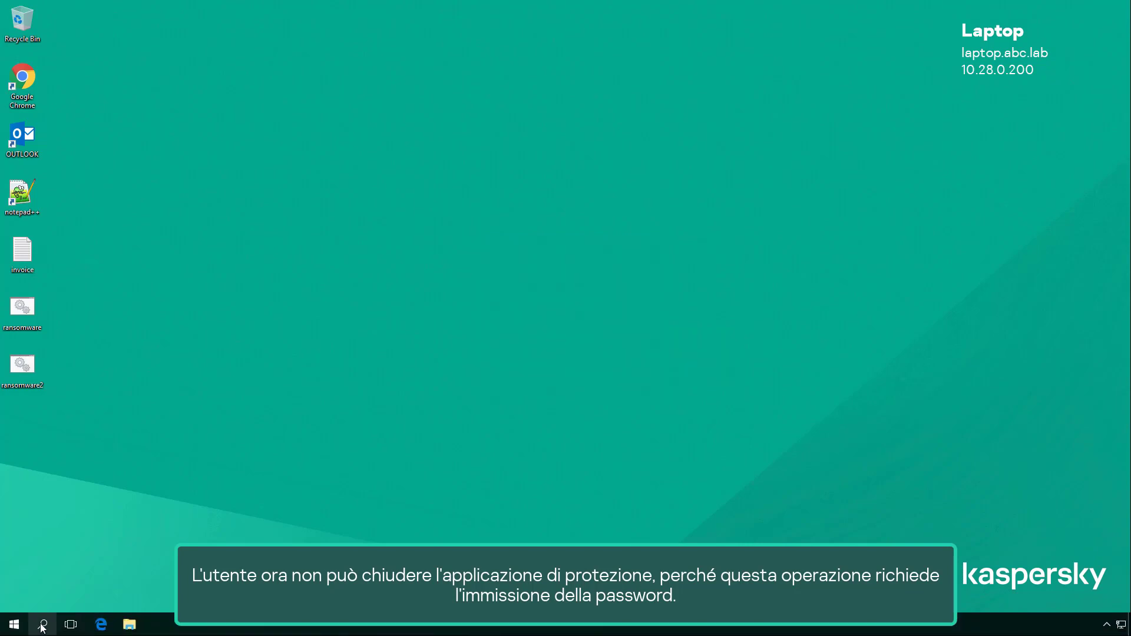
Open the installed programs list from Control Panel and compare the uninstall options for Kaspersky Endpoint Security, Google Chrome and Network Agent.
left_click(43, 625)
type("con")
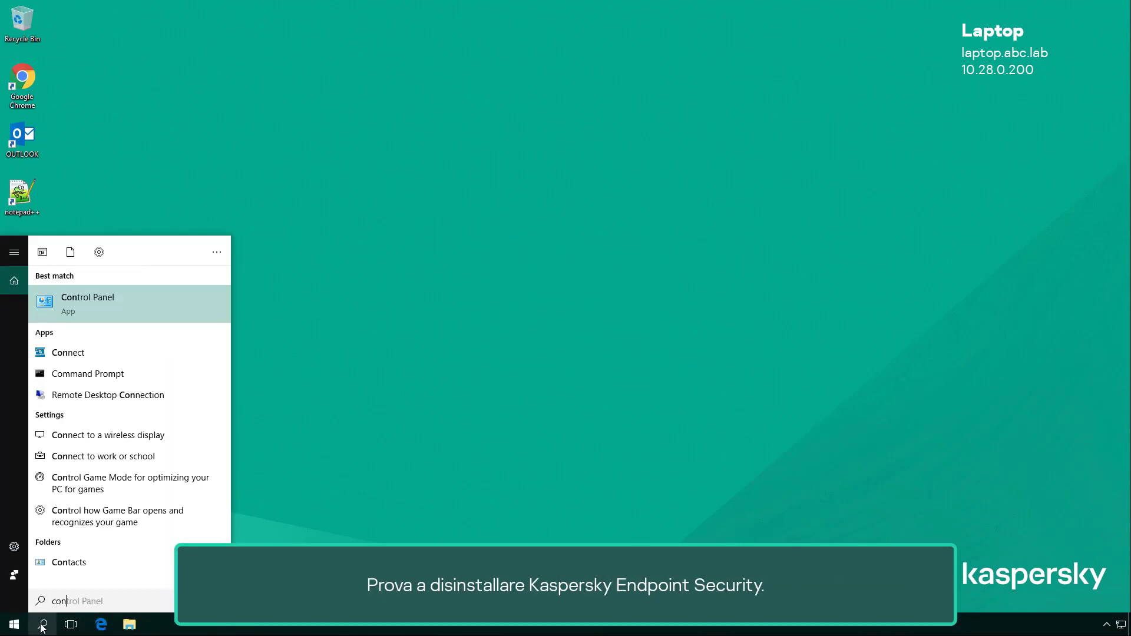
left_click(72, 291)
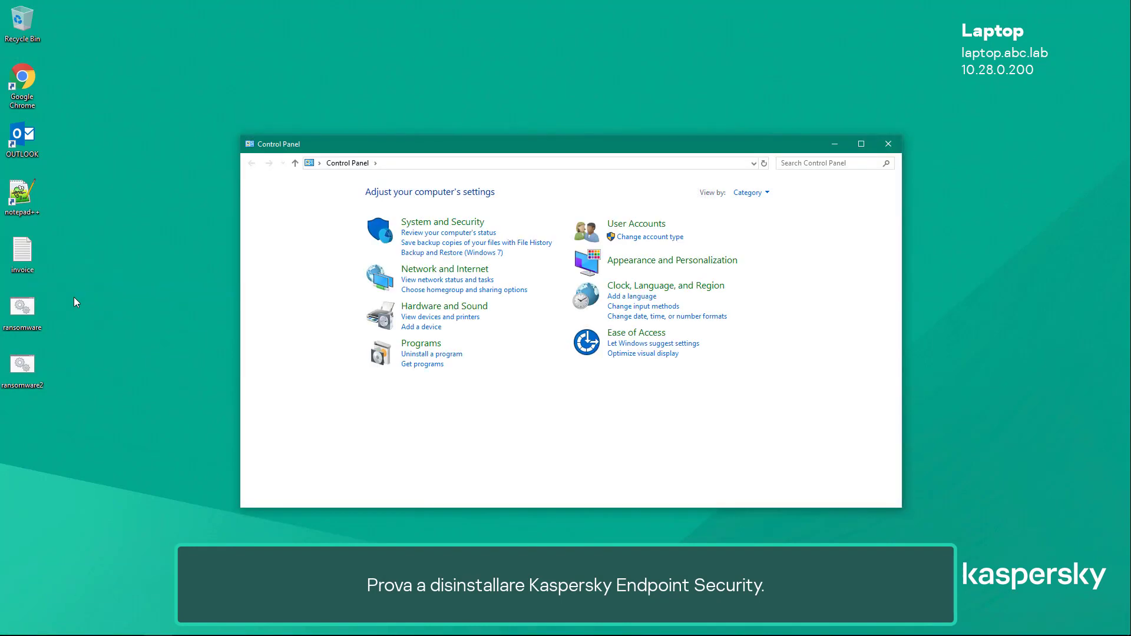
left_click(414, 355)
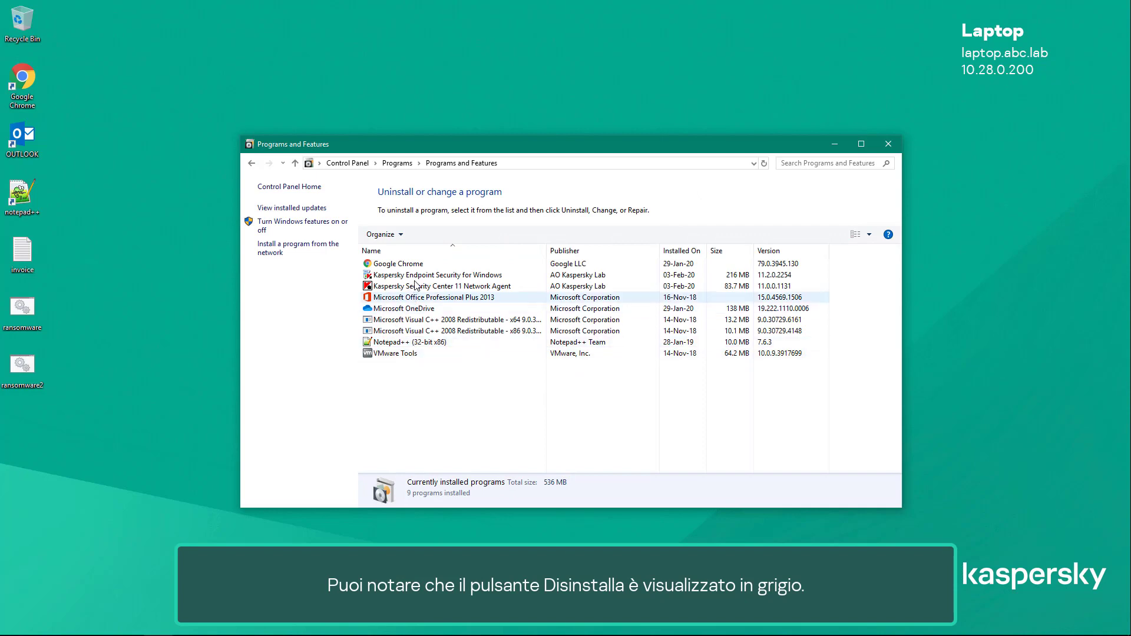
left_click(419, 277)
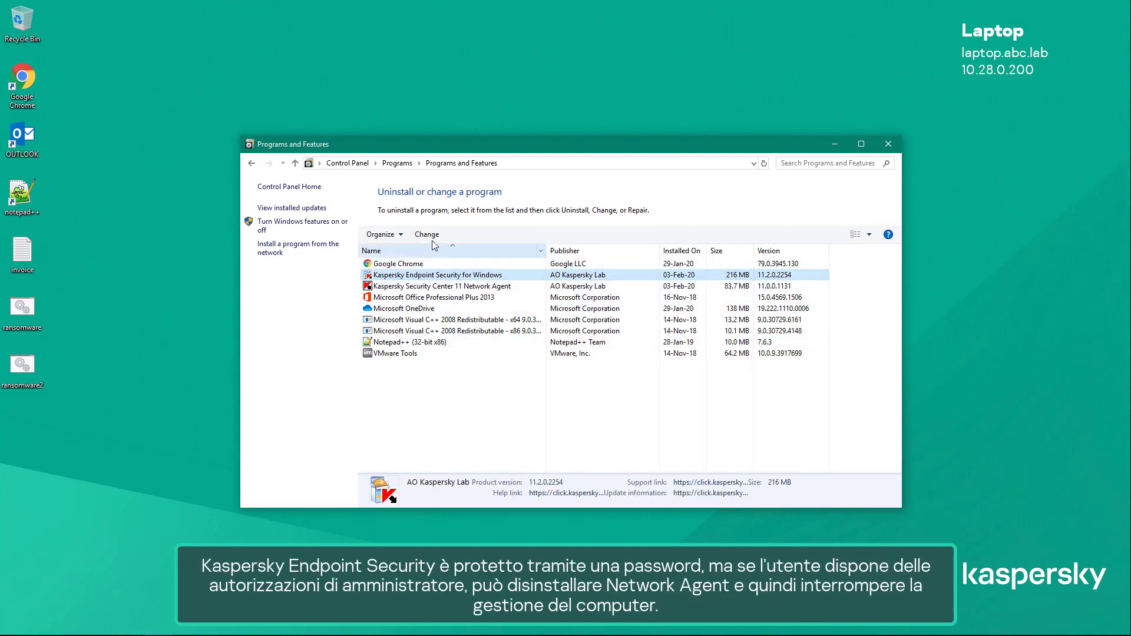
left_click(425, 265)
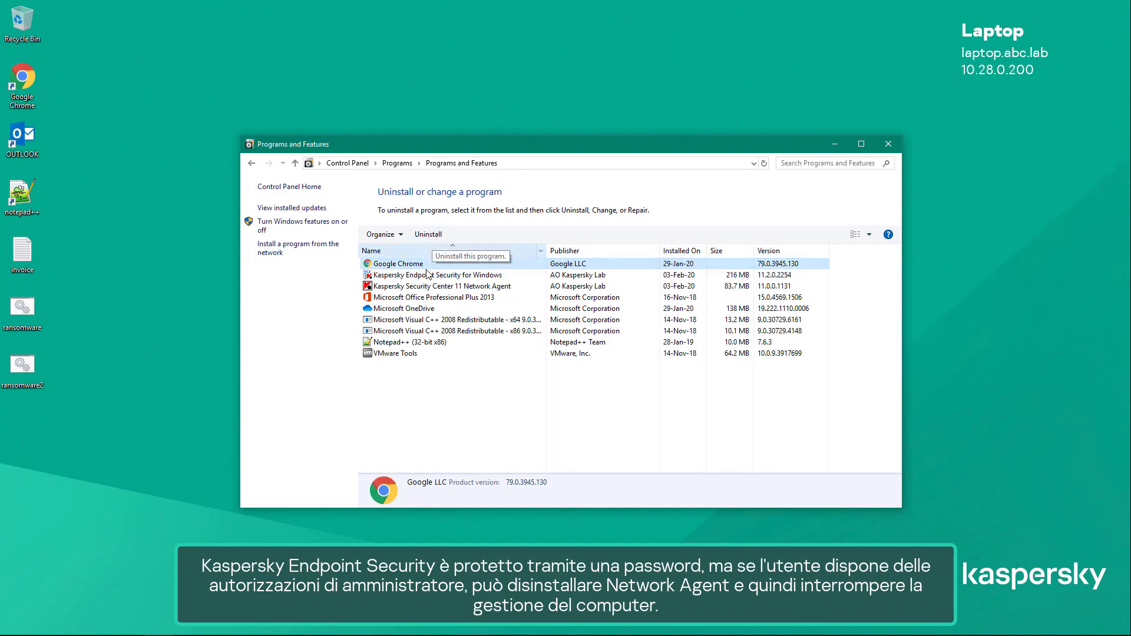
left_click(427, 288)
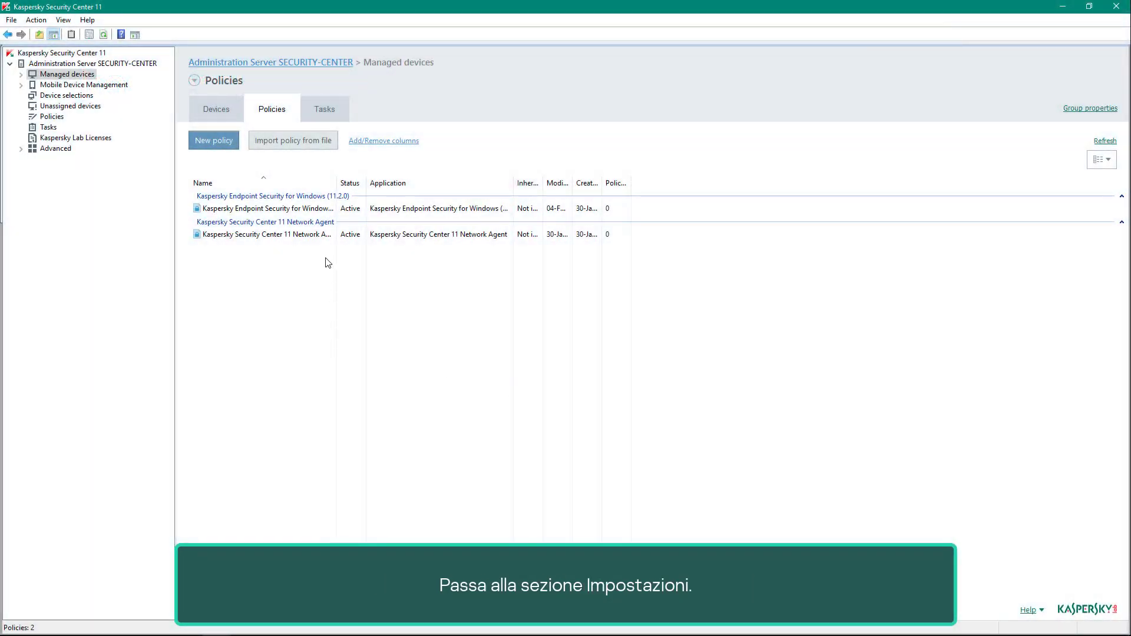
In Kaspersky Security Center, enable the uninstall password in the Network Agent policy's settings and enter the password.
double_click(322, 235)
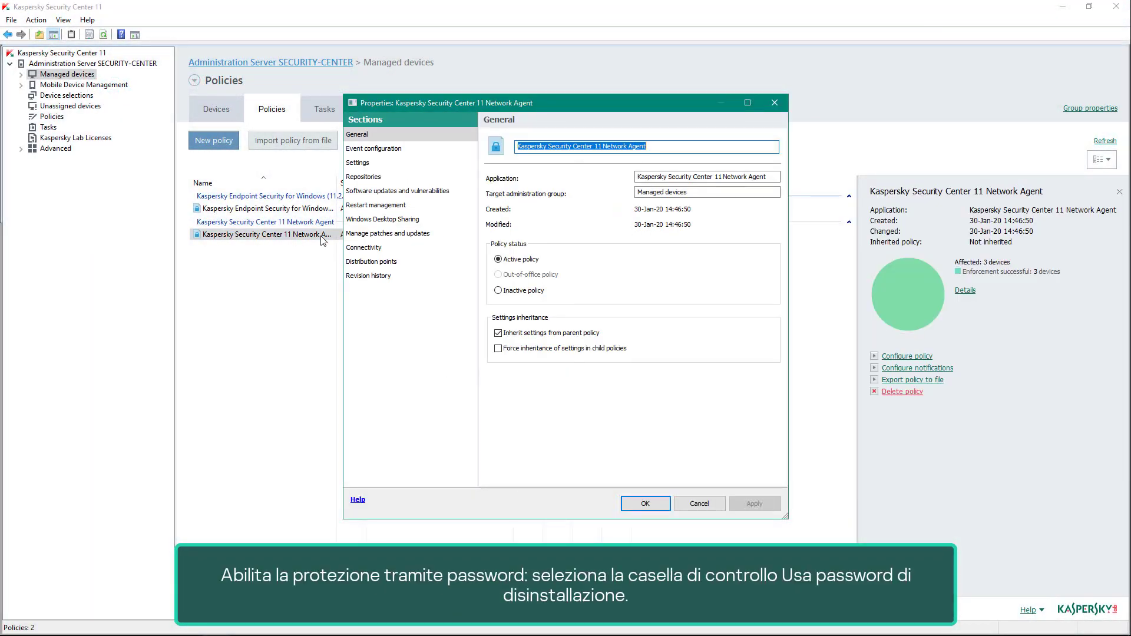
left_click(384, 170)
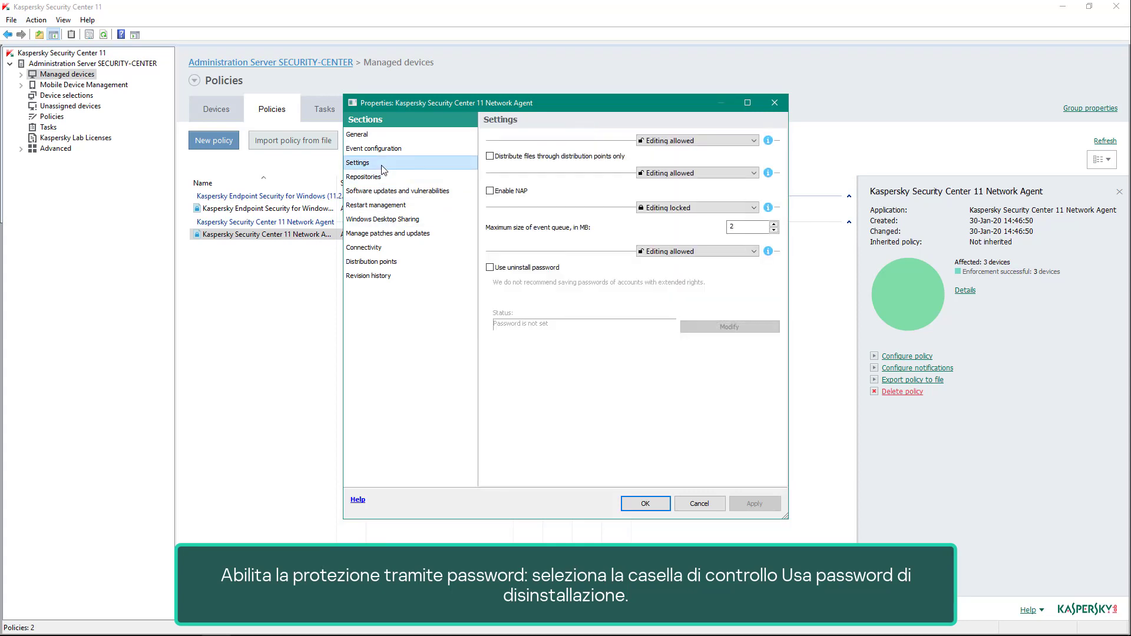
left_click(490, 267)
left_click(730, 326)
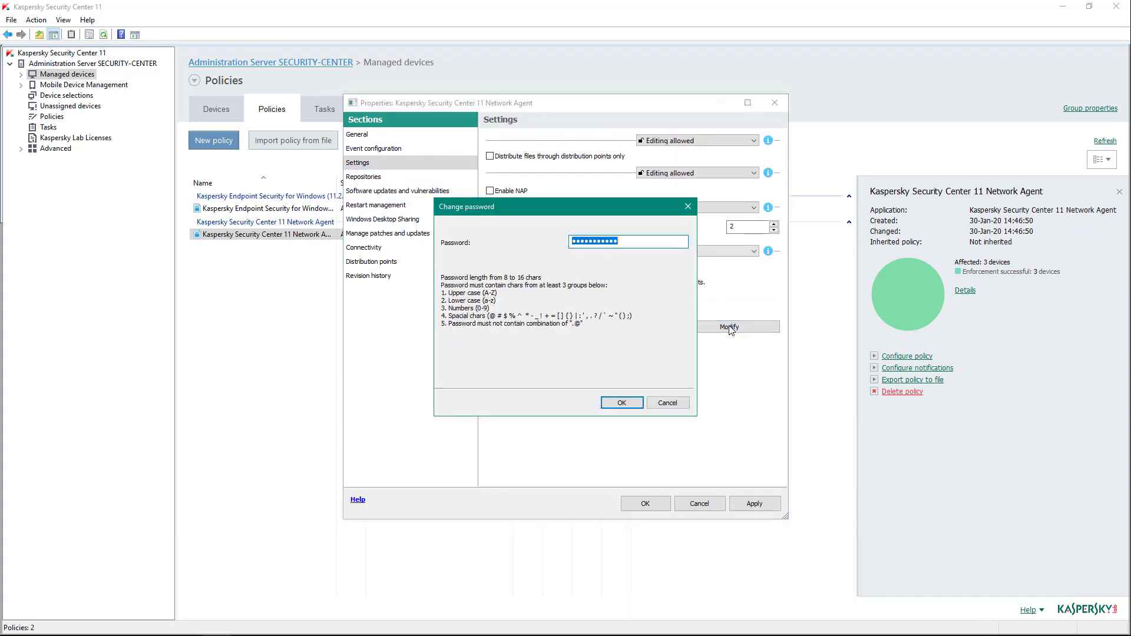
type("•••••••••")
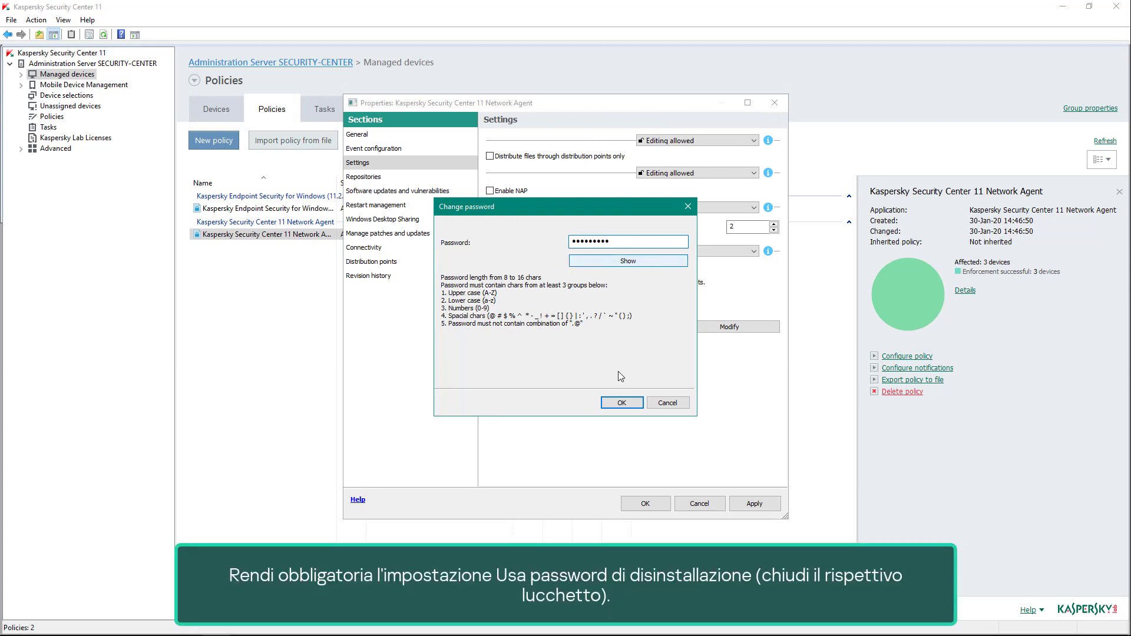
left_click(620, 403)
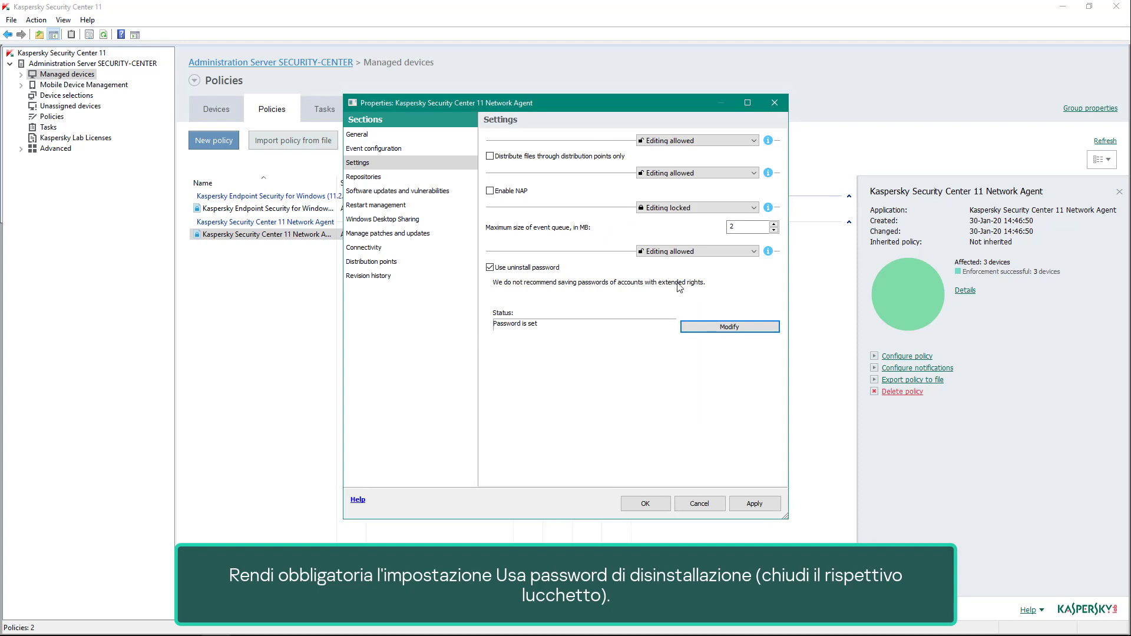
Set the uninstall password setting to Editing locked and save the Network Agent policy.
left_click(687, 254)
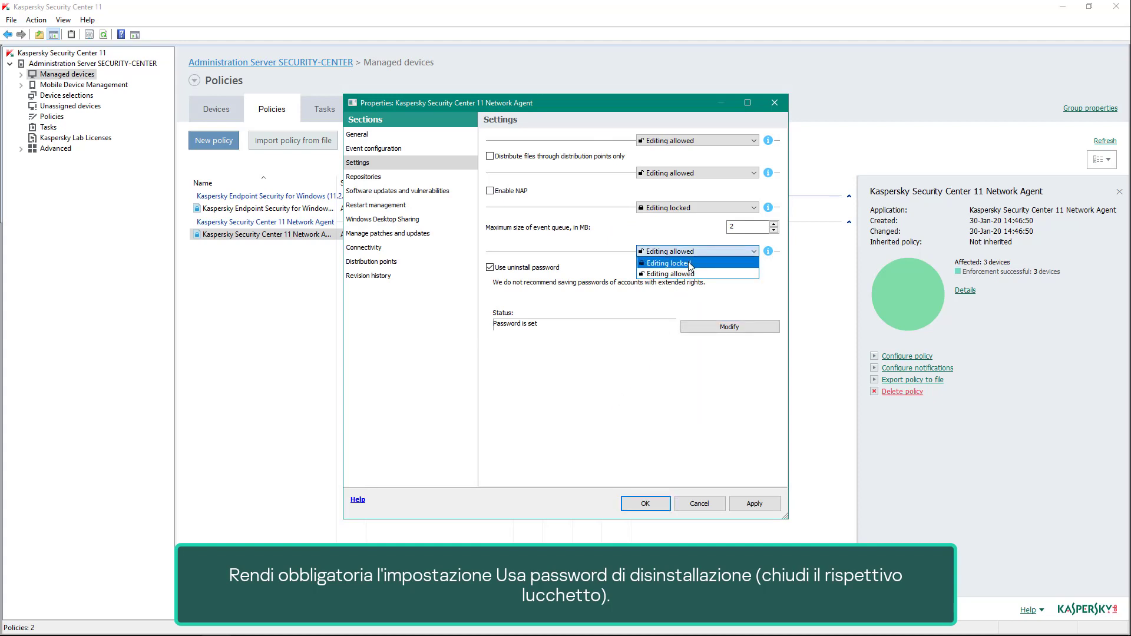
left_click(691, 263)
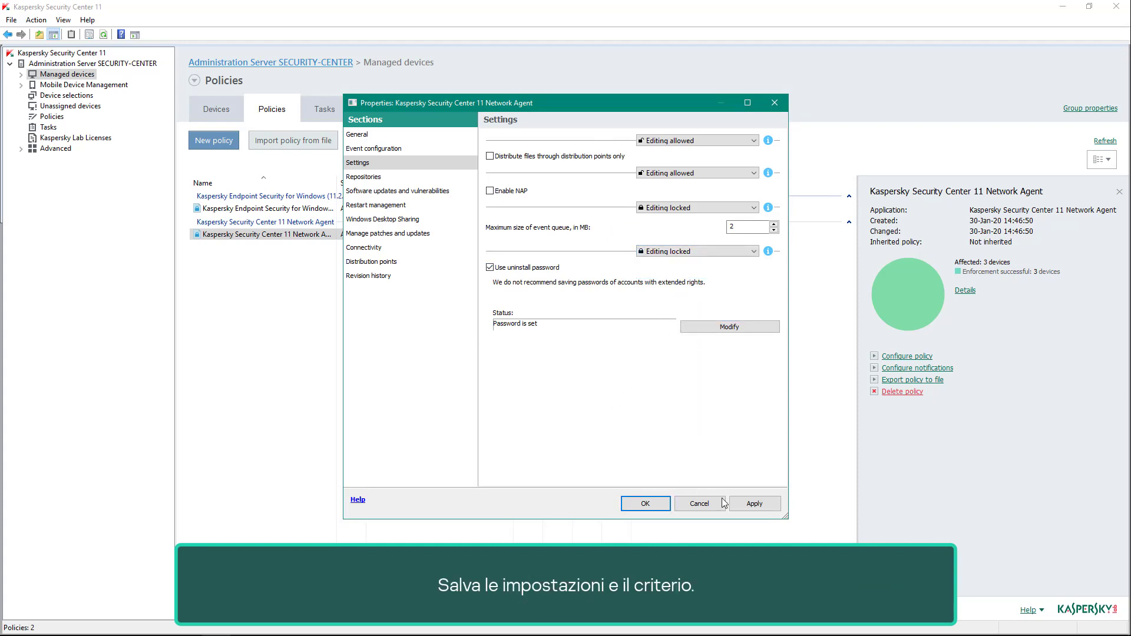
left_click(747, 504)
left_click(658, 504)
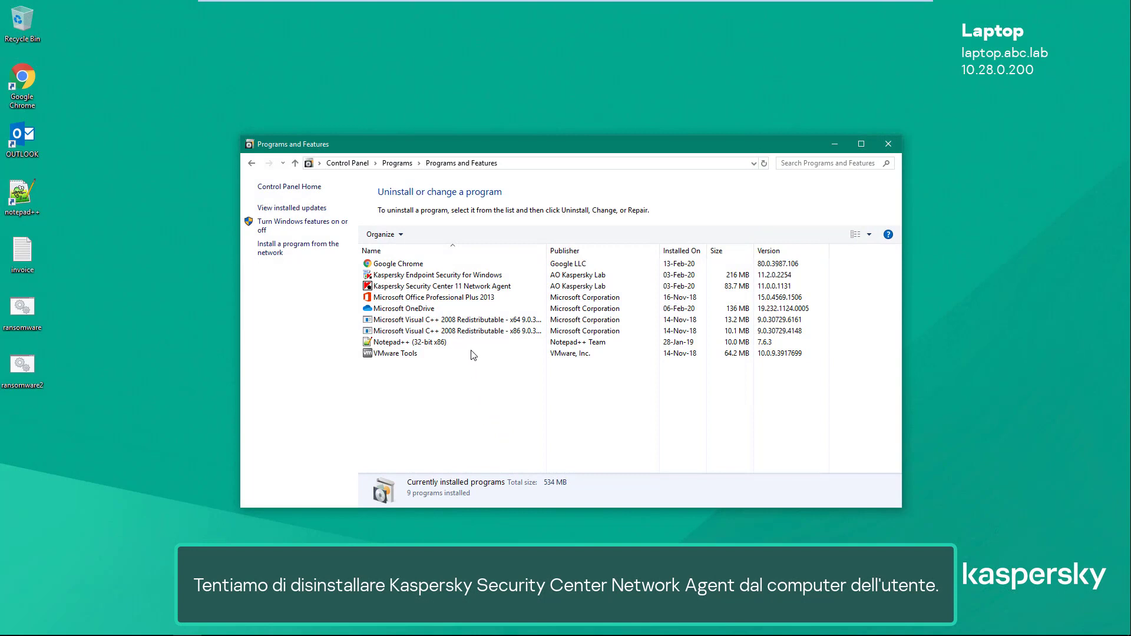
Try to uninstall Kaspersky Security Center 11 Network Agent from the laptop with the uninstall password left blank.
left_click(472, 288)
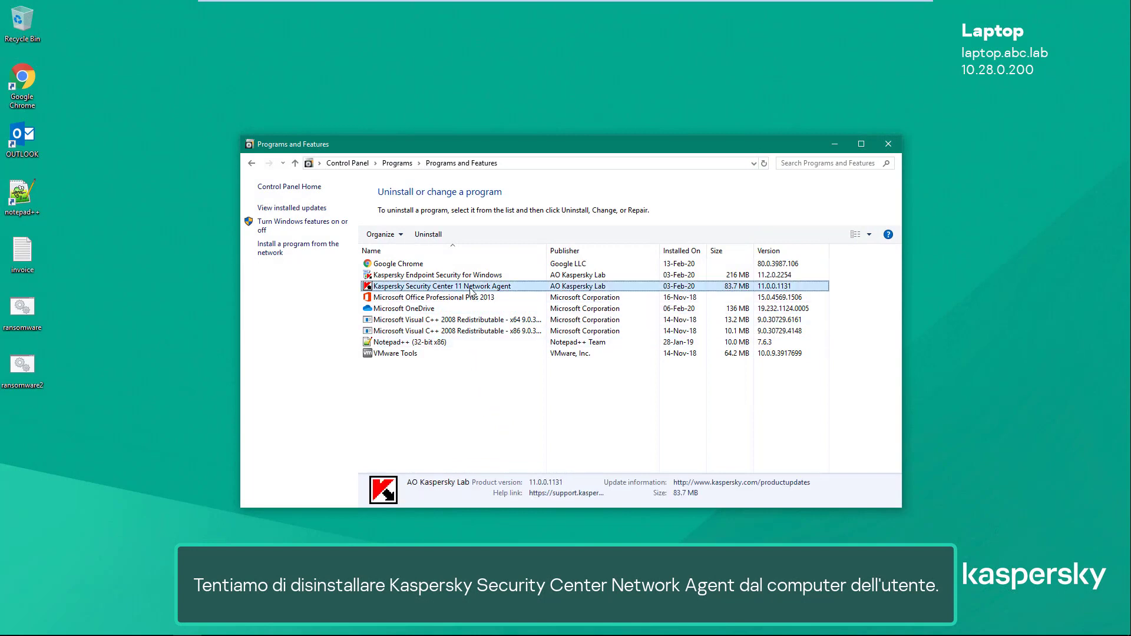
left_click(429, 234)
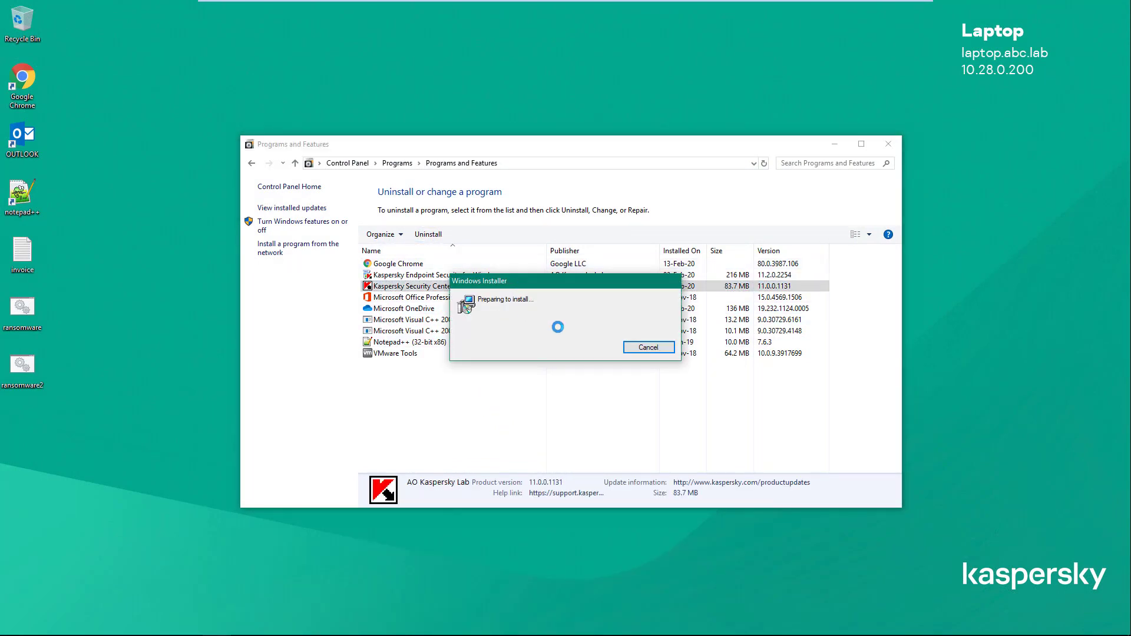
left_click(625, 415)
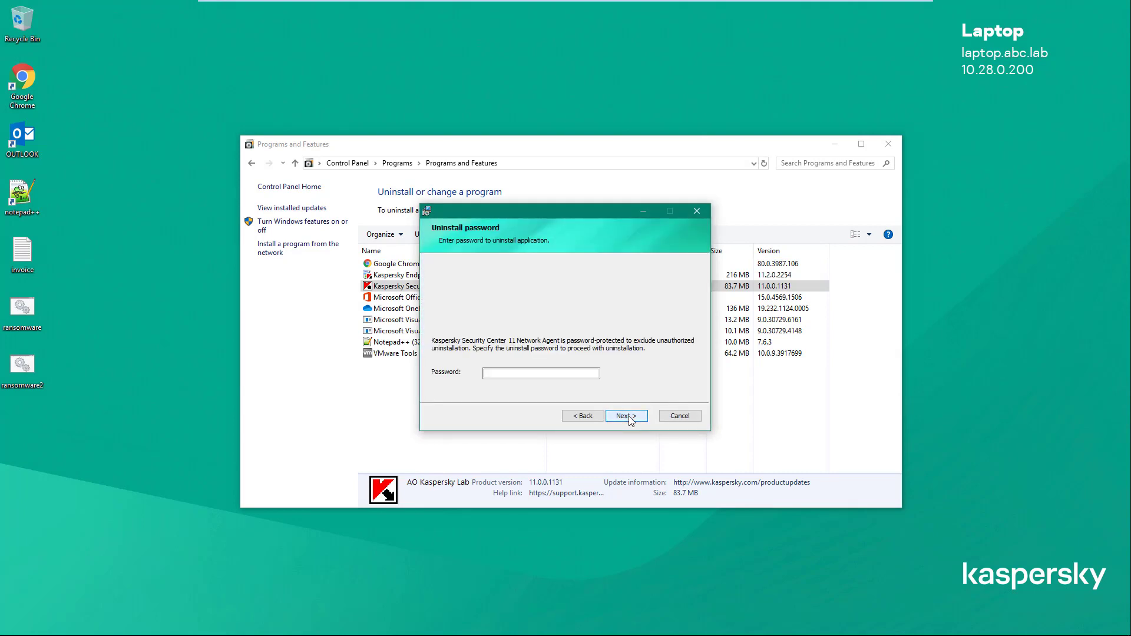
left_click(629, 417)
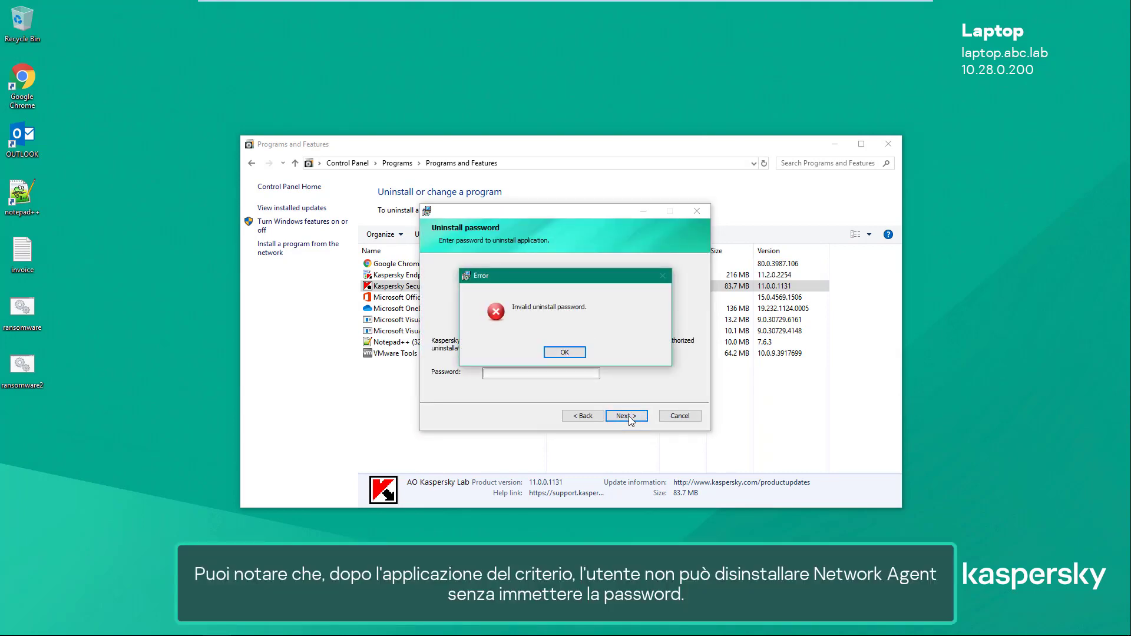
left_click(565, 353)
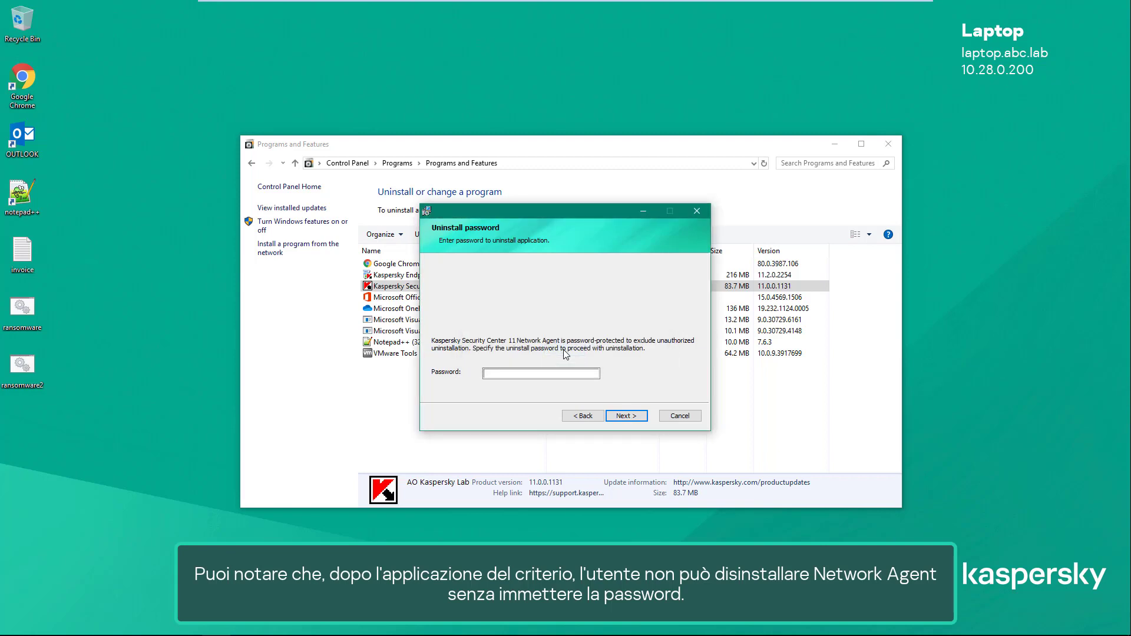
Cancel the Network Agent uninstallation, confirm the interruption and finish the wizard.
left_click(681, 416)
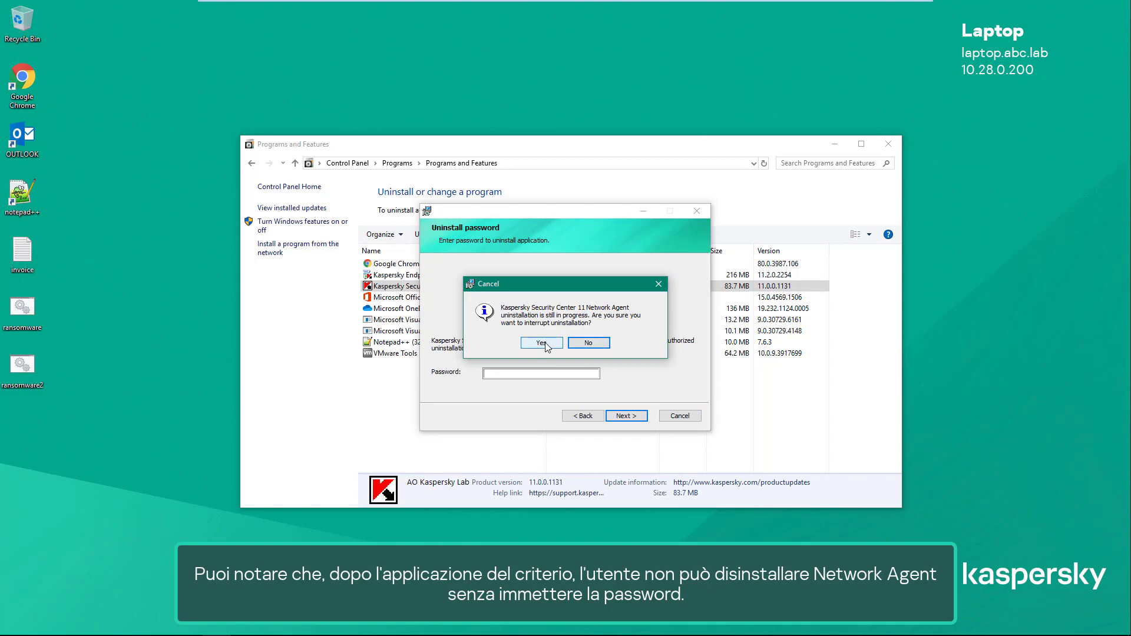
left_click(547, 346)
left_click(626, 413)
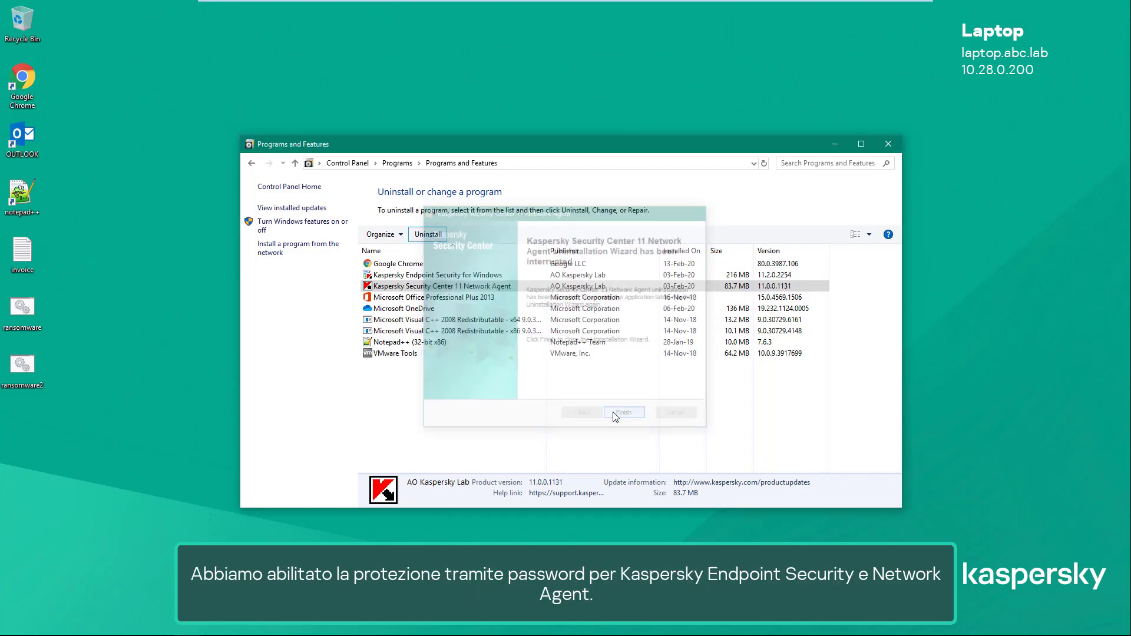